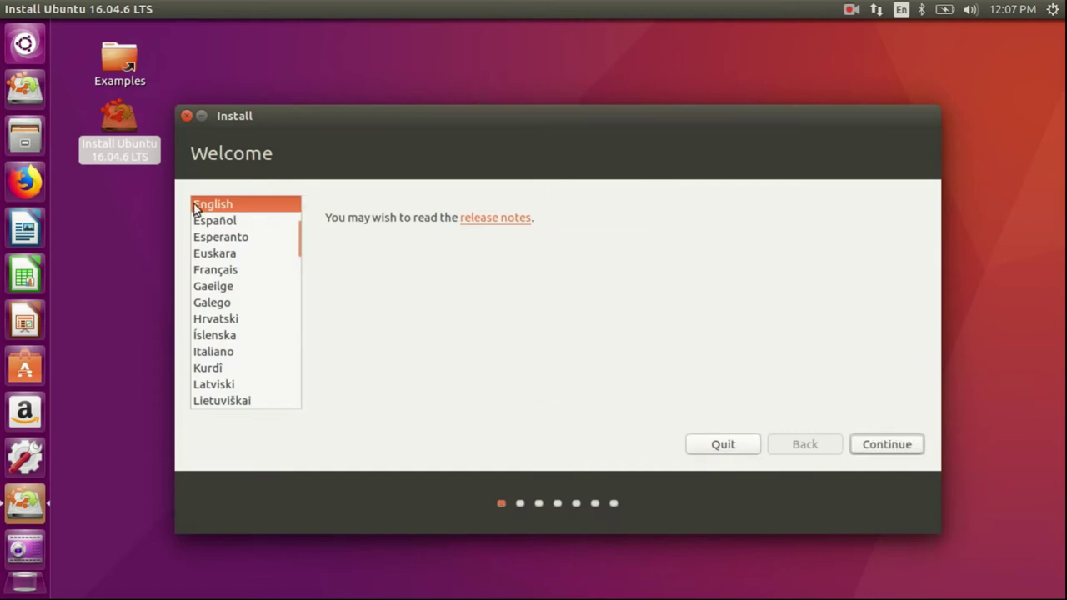
- Keep English as the installation language and continue to Preparing to install Ubuntu
click(887, 447)
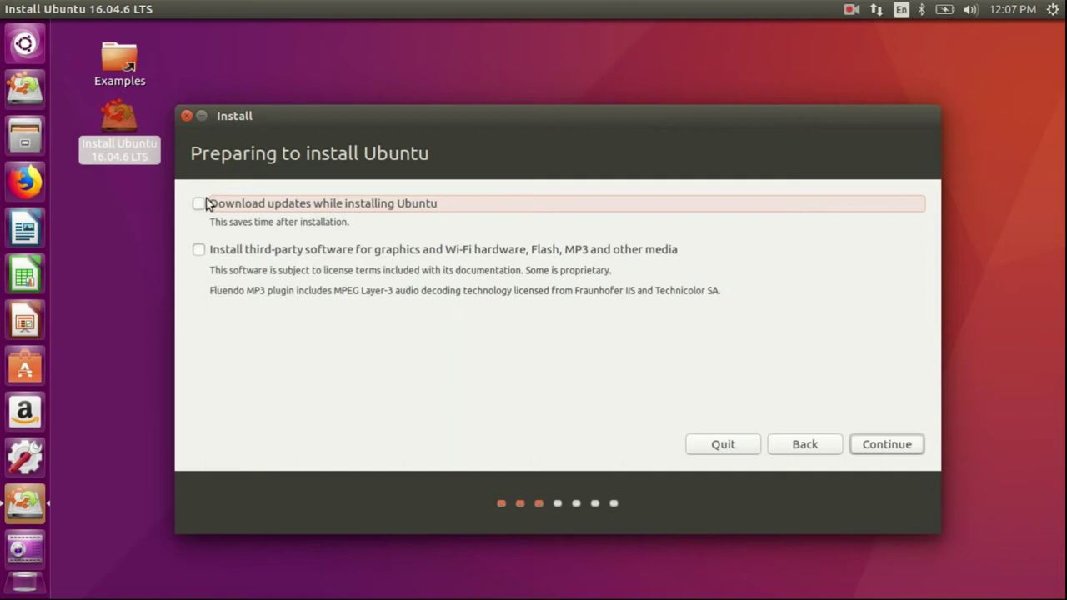
- Enable third-party software for graphics and Wi-Fi hardware, then continue past the preparation options
click(198, 250)
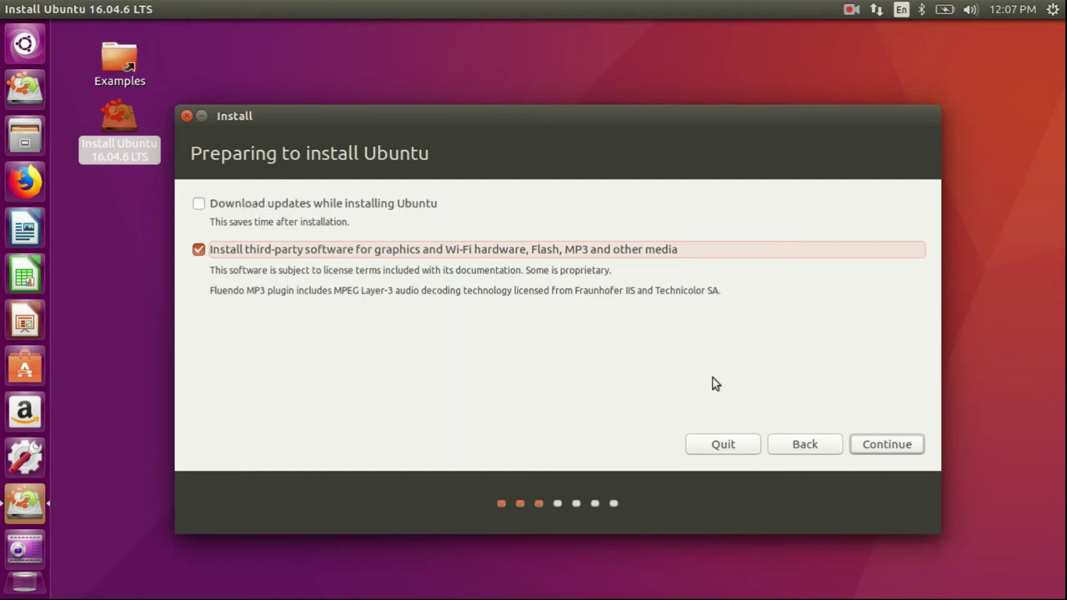
click(874, 447)
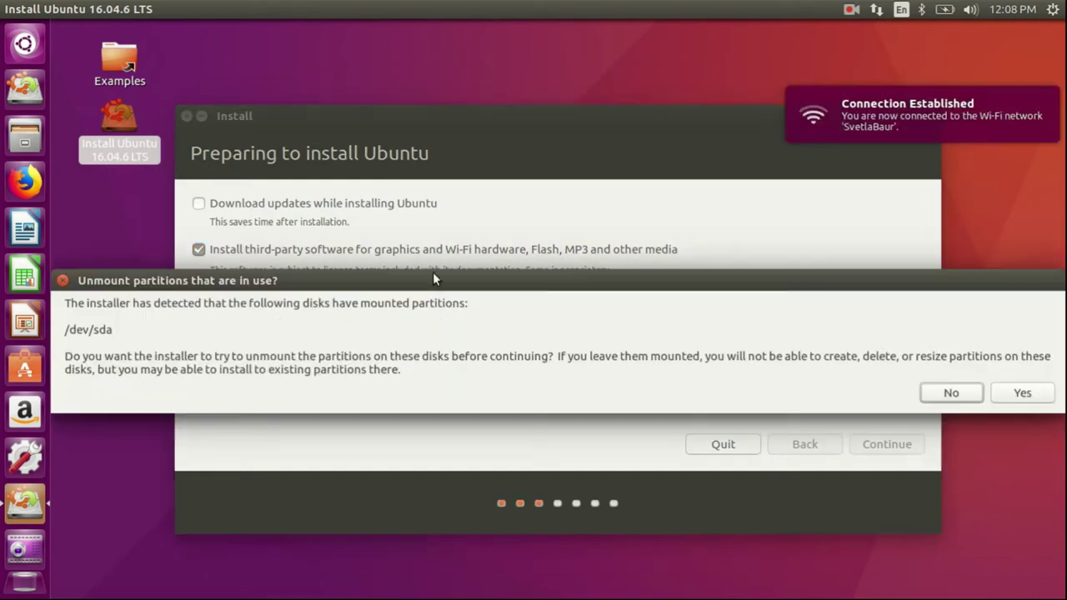
- Move the unmount prompt aside and allow unmounting the /dev/sda partitions
drag(444, 281, 437, 167)
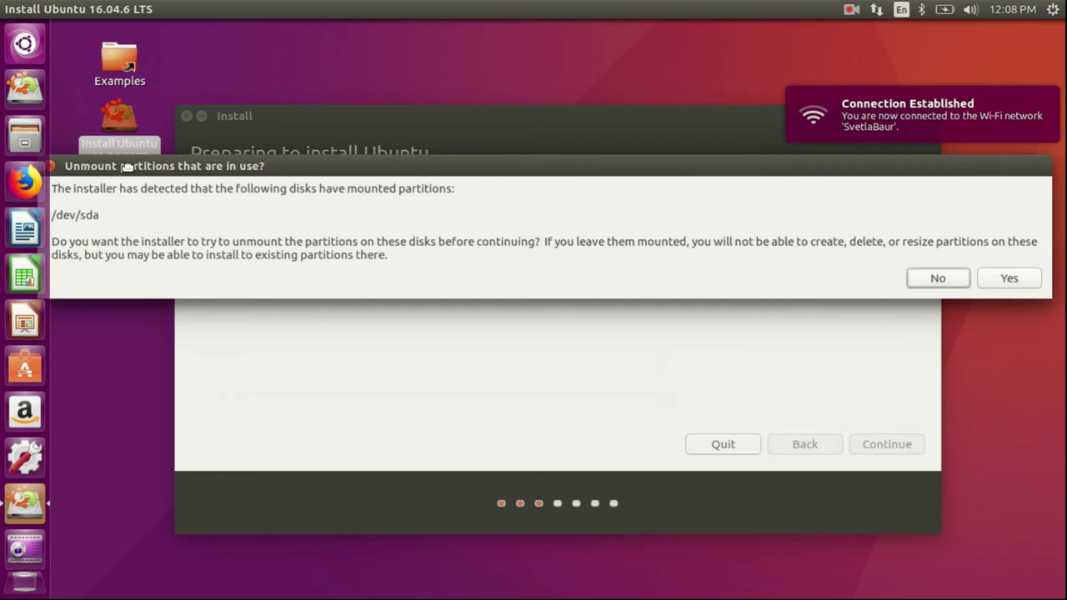
drag(127, 167, 148, 169)
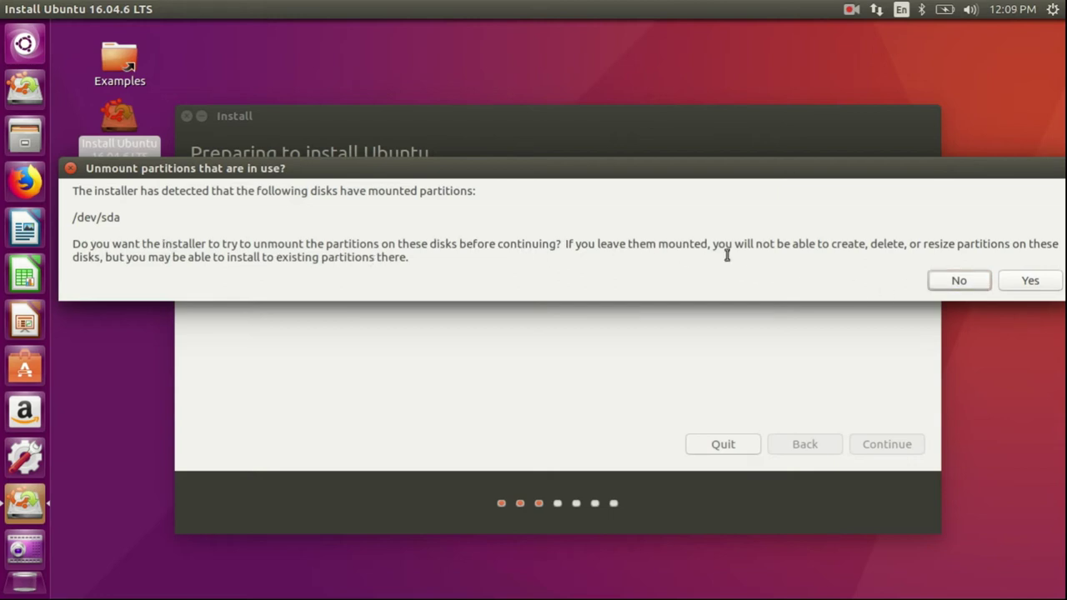
drag(851, 169, 827, 159)
click(1022, 267)
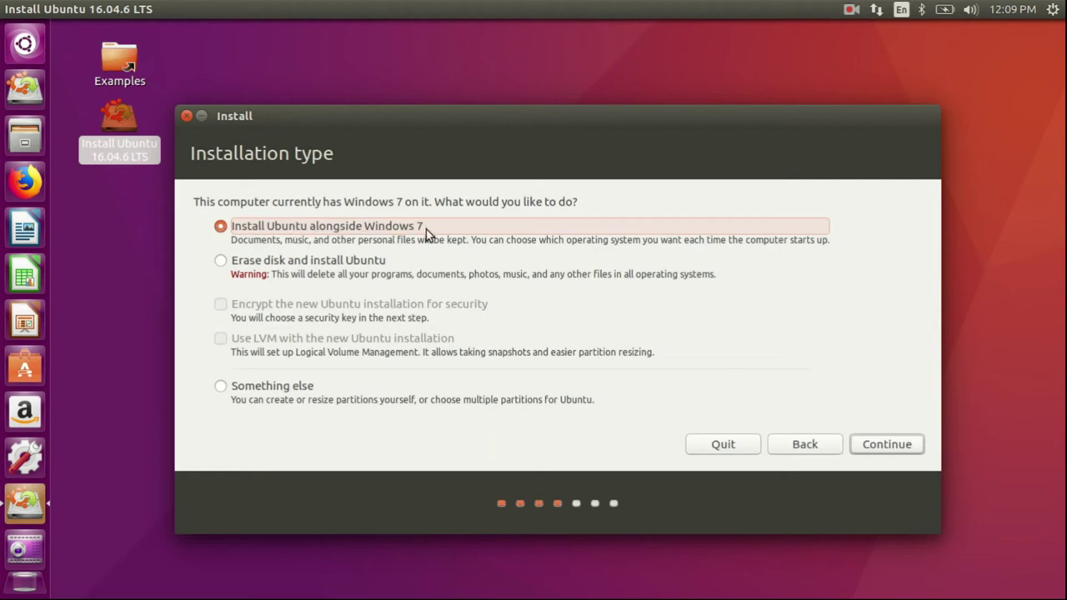
- Switch briefly to Something else, then go ahead with Install Ubuntu alongside Windows 7
click(261, 387)
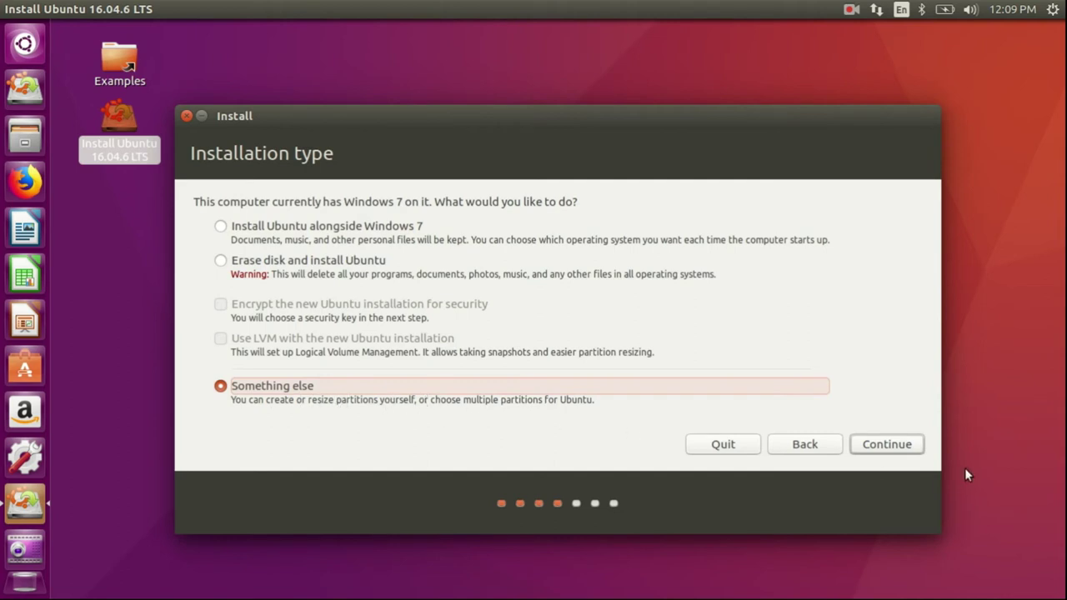
click(222, 226)
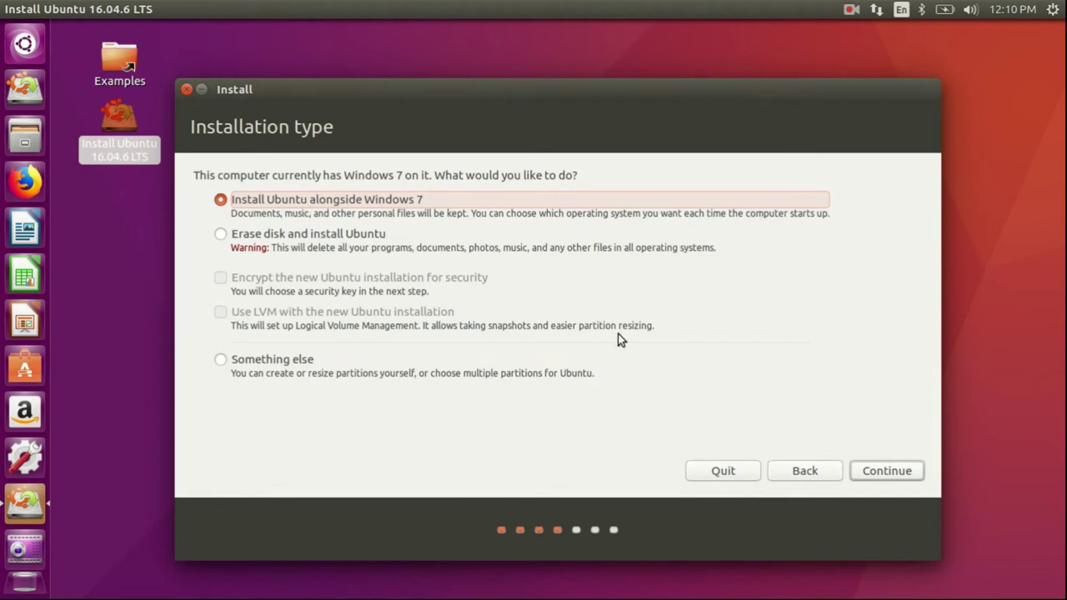
click(885, 472)
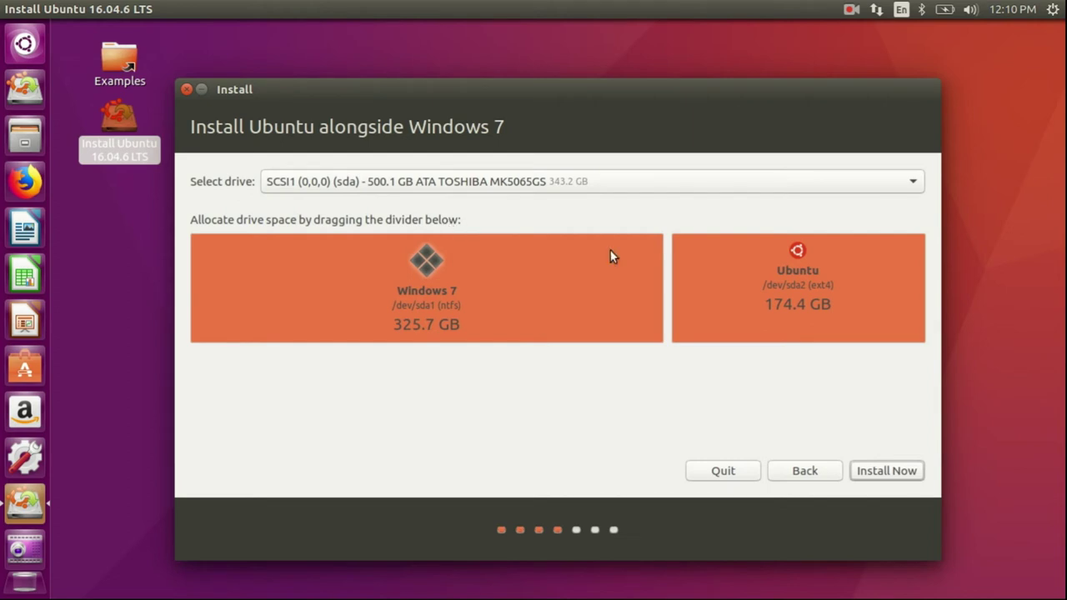
- Resize the split to 400.0 GB for Windows 7 and 100.1 GB for Ubuntu, then Install Now
drag(669, 291, 773, 282)
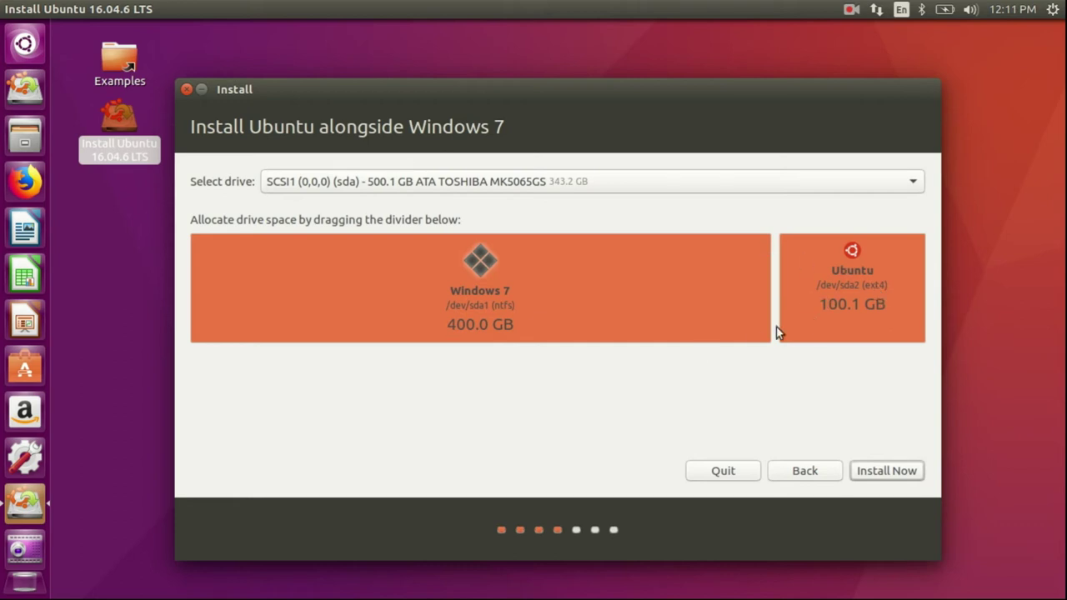
click(879, 470)
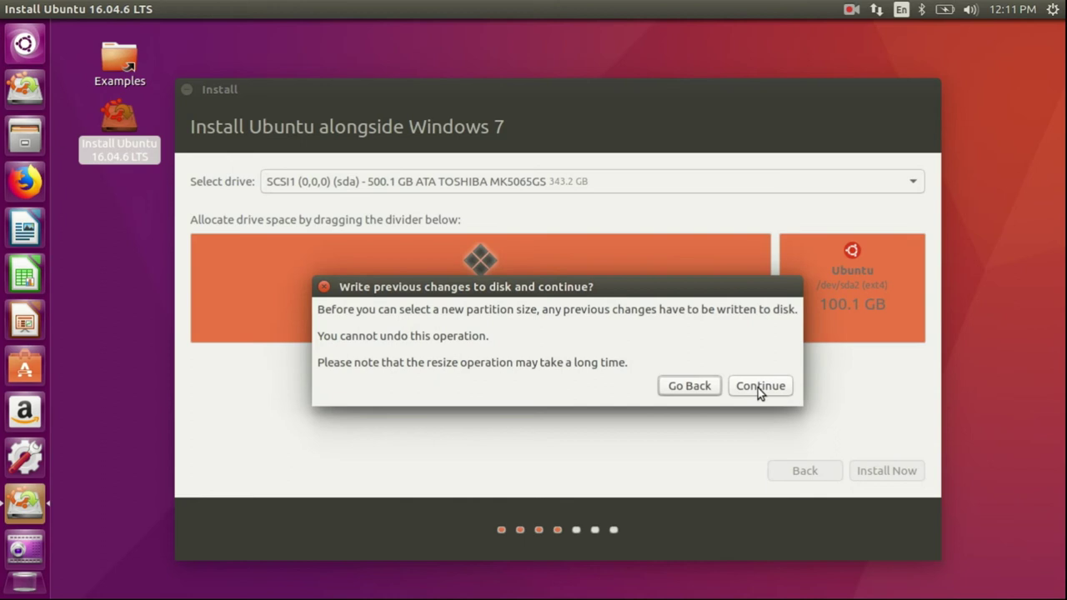
- Approve writing the earlier changes and the new ext4 and swap partitions to disk
click(758, 387)
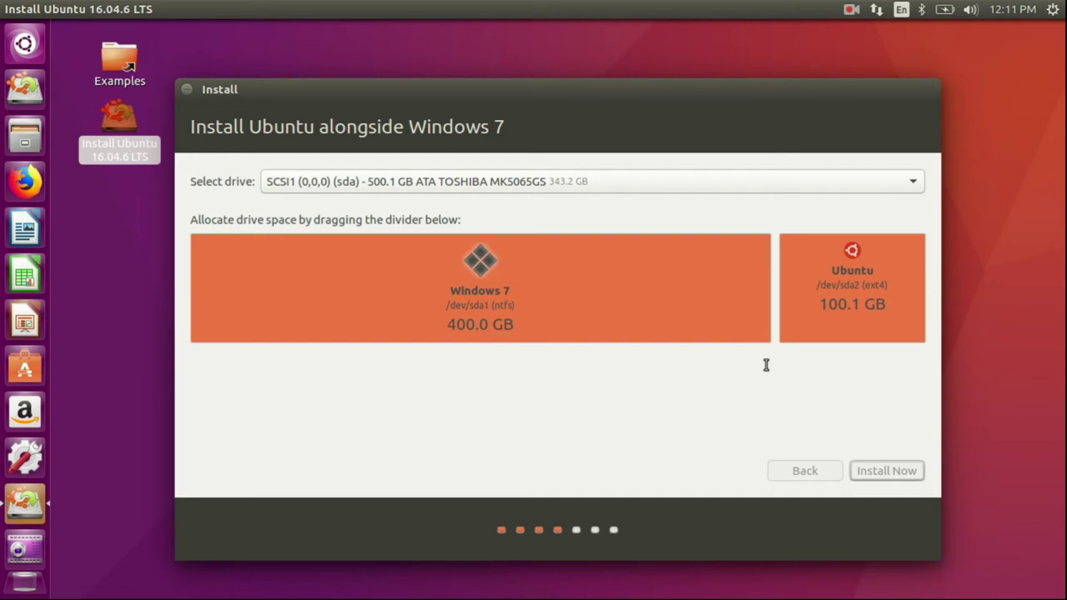
key(Return)
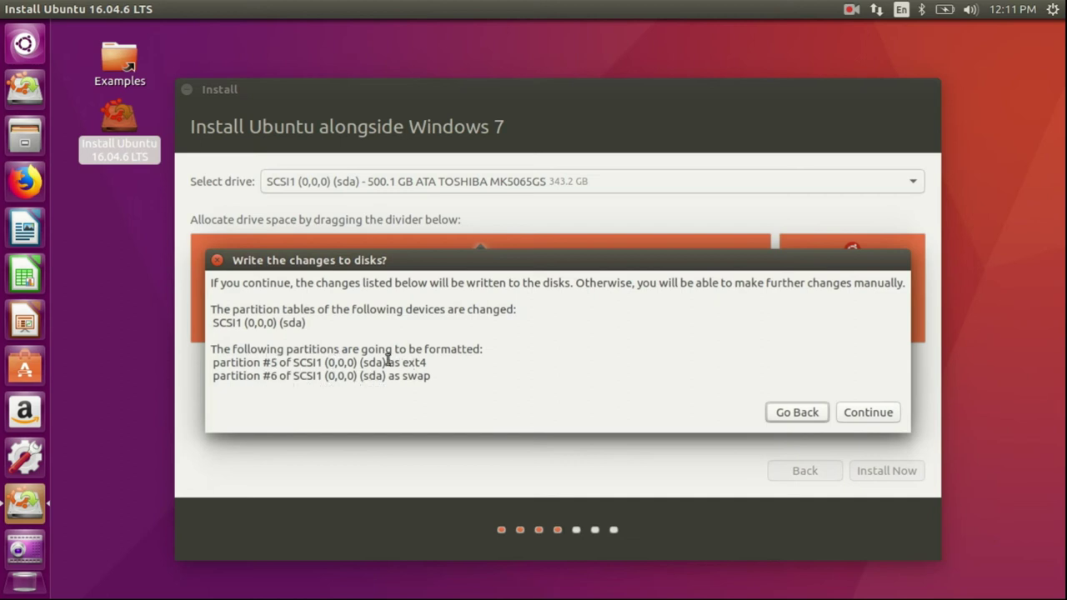
drag(401, 363, 427, 364)
click(417, 375)
drag(401, 376, 431, 382)
click(431, 382)
key(Return)
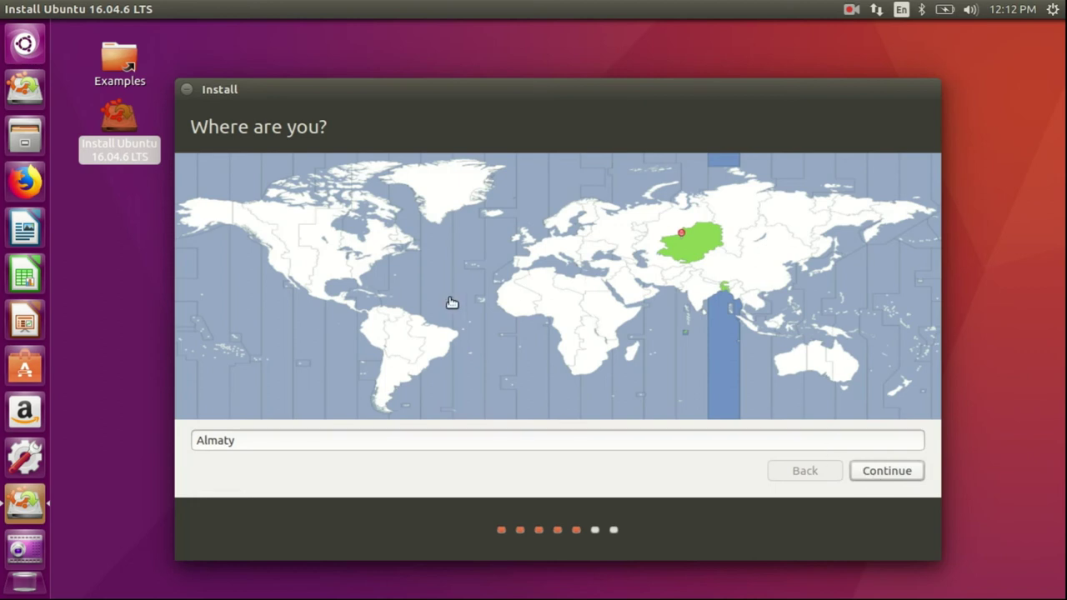
- Keep Almaty as the location and choose the English (US) keyboard layout
click(874, 473)
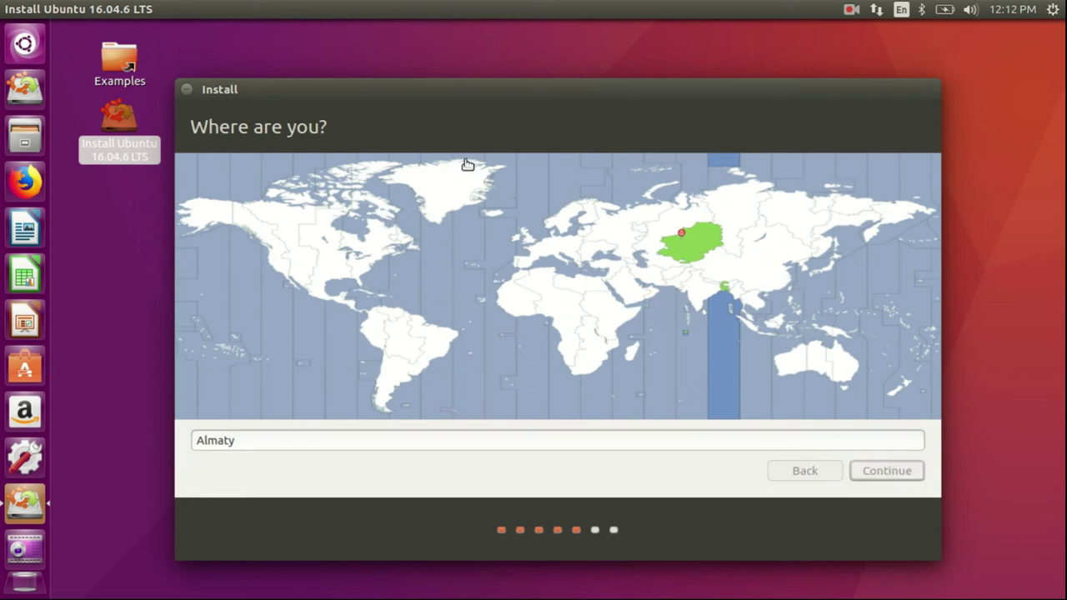
scroll(267, 321, up, 6)
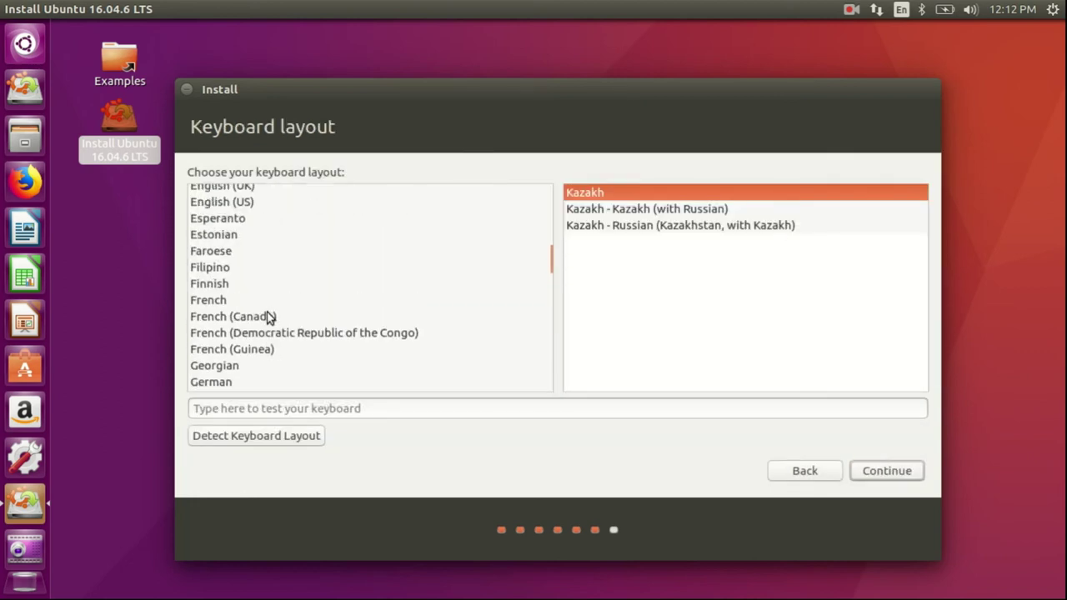
click(264, 331)
click(887, 471)
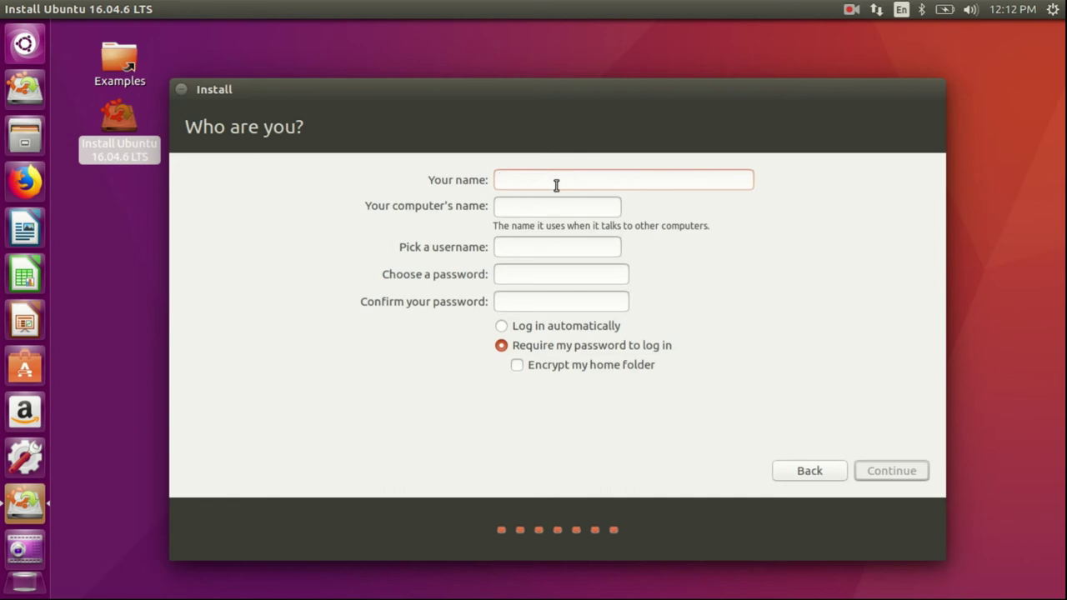
- Set the computer name to ubuntunu
text(ubuntu)
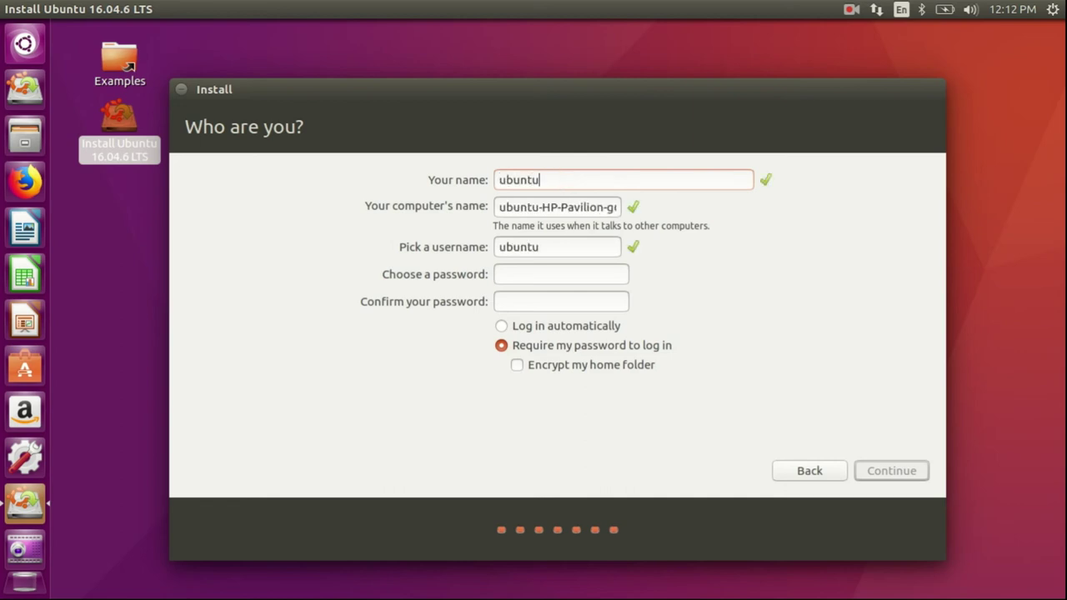
text(_)
key(BackSpace)
text(11)
key(BackSpace)
key(BackSpace)
text(-NU)
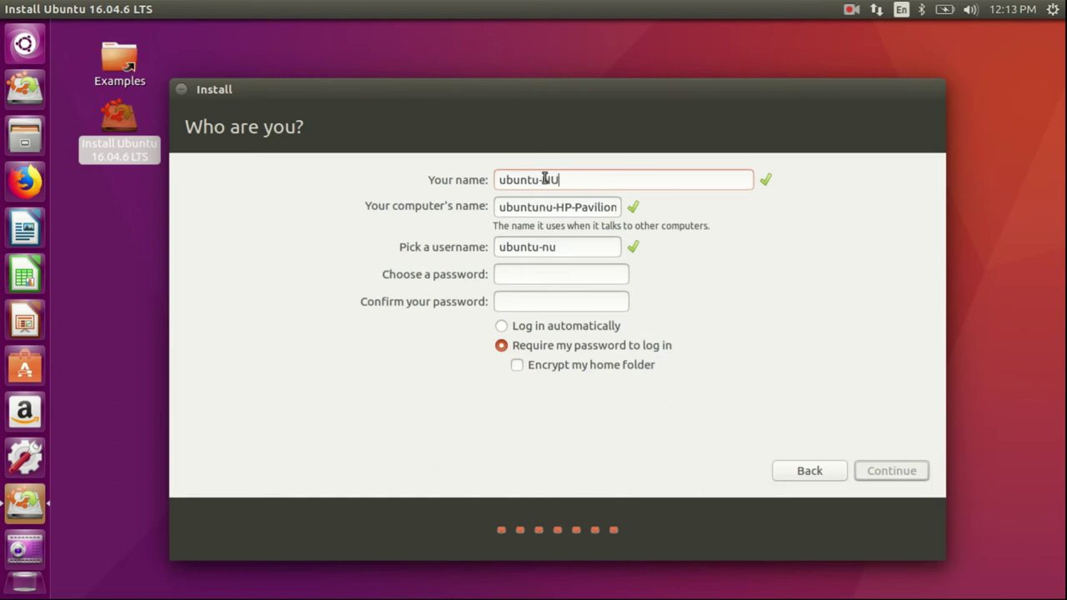
triple_click(553, 208)
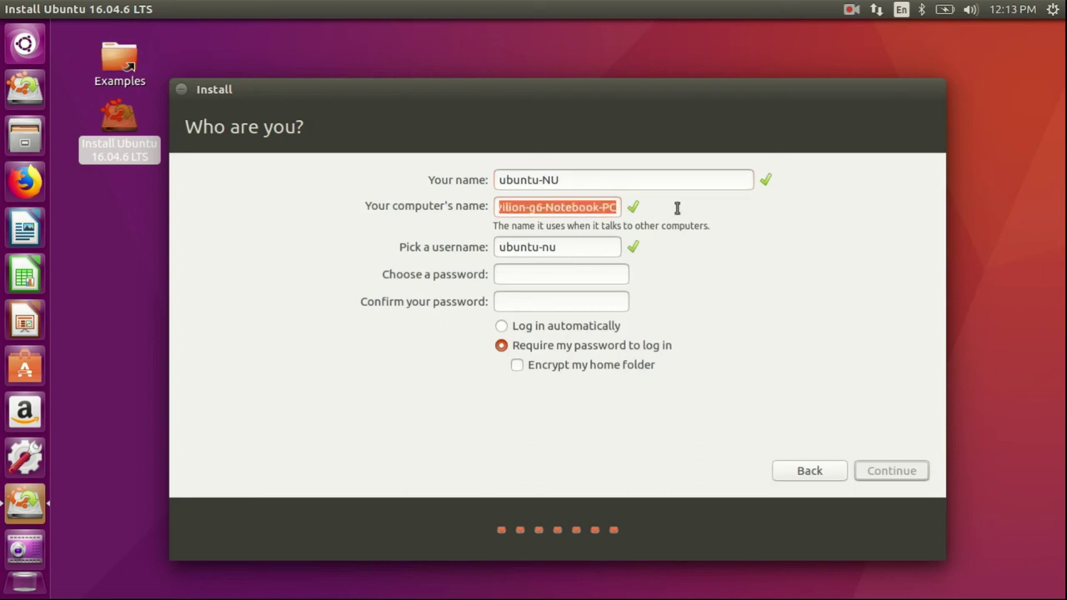
text(ubuntunu)
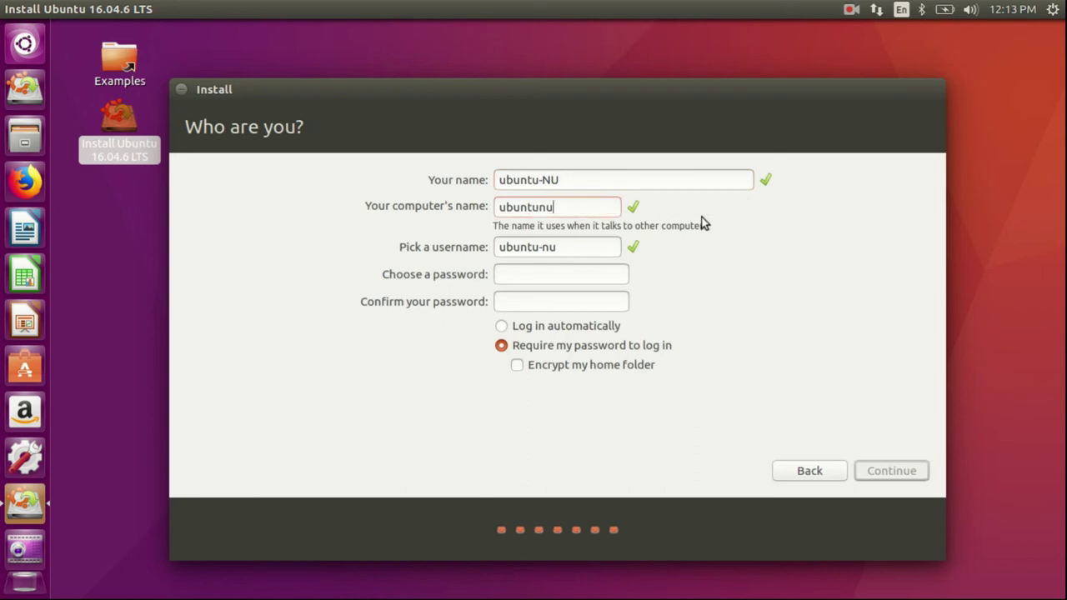
key(Tab)
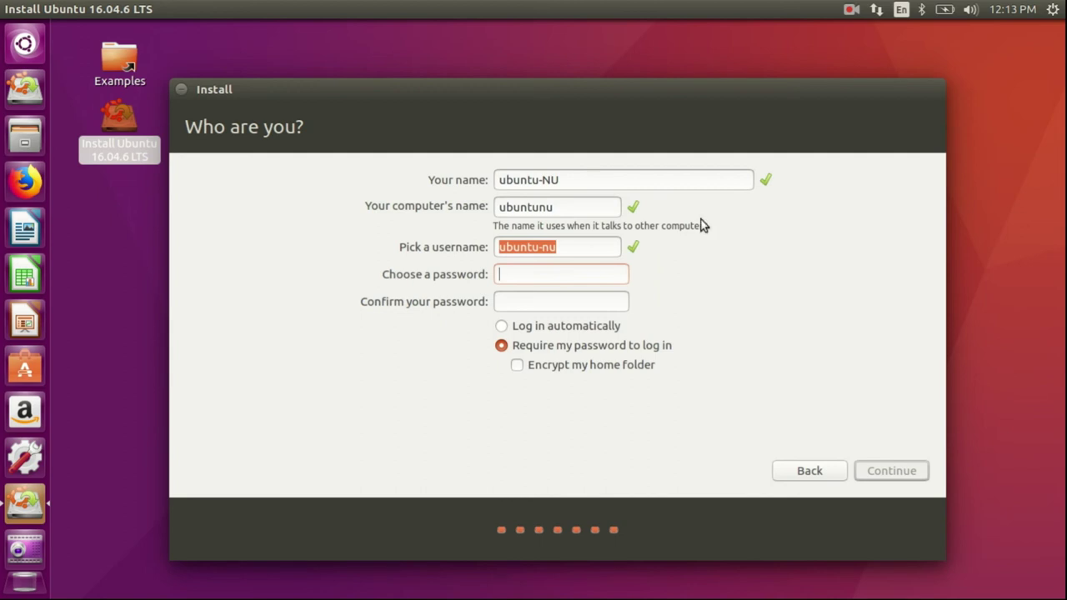
- Enter and confirm the account password, leave home encryption off, and start installing
text(1234)
key(Tab)
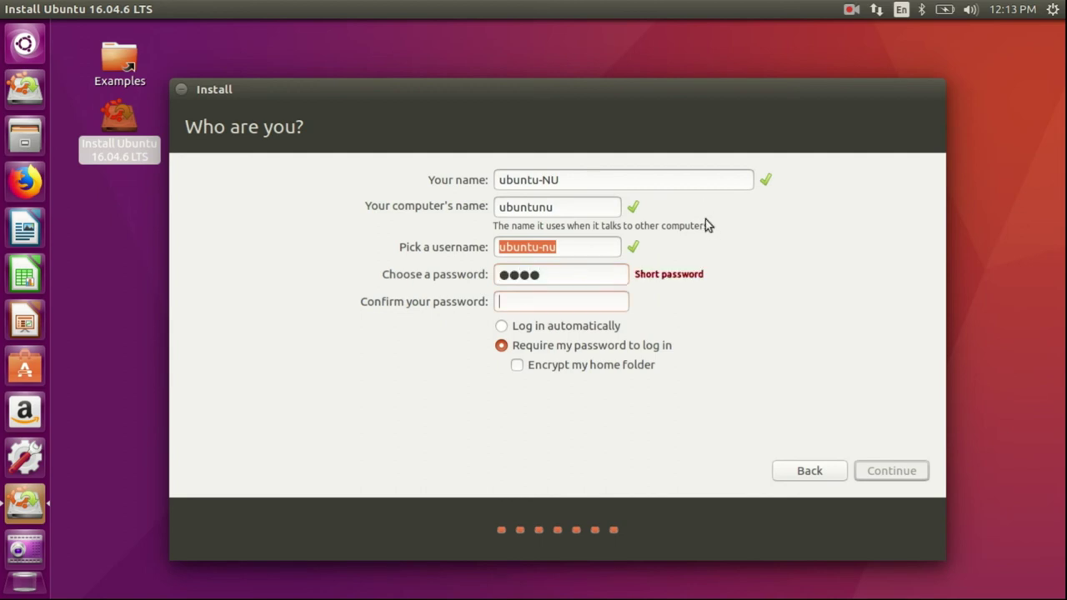
text(1234)
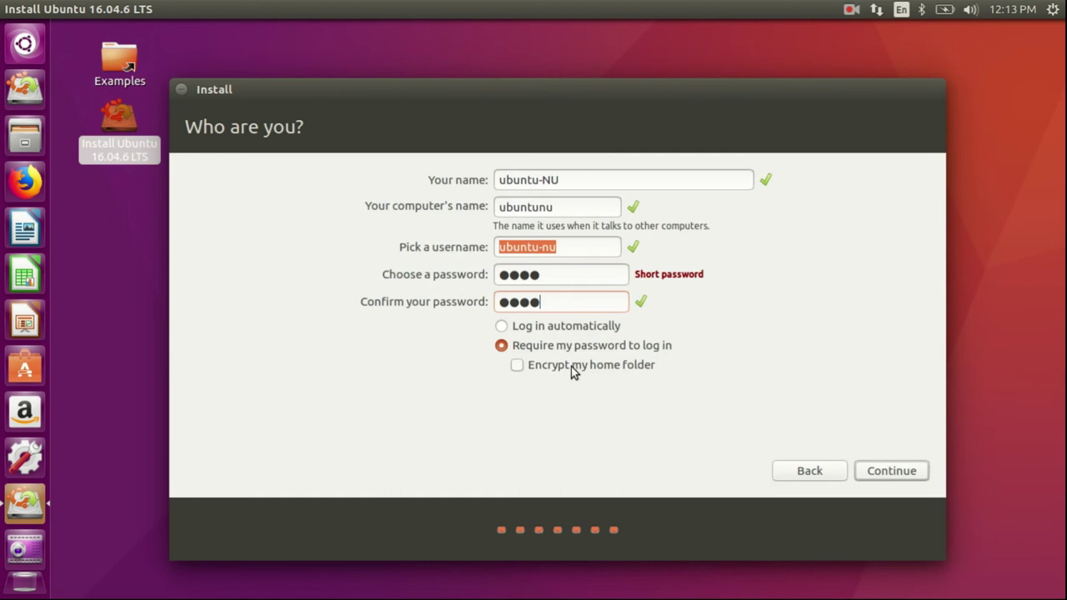
click(579, 368)
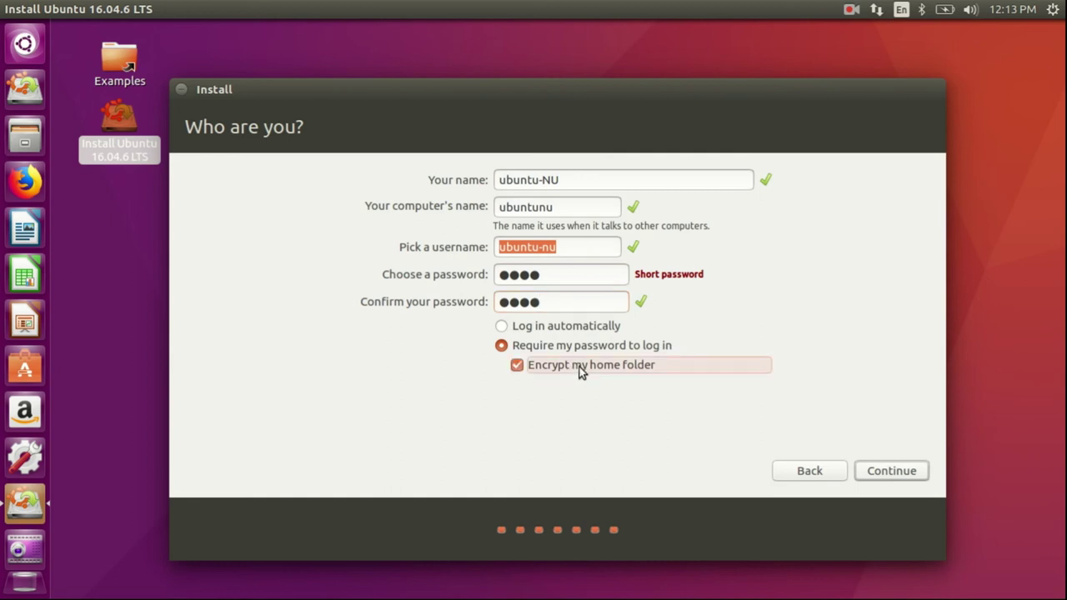
click(563, 370)
click(882, 473)
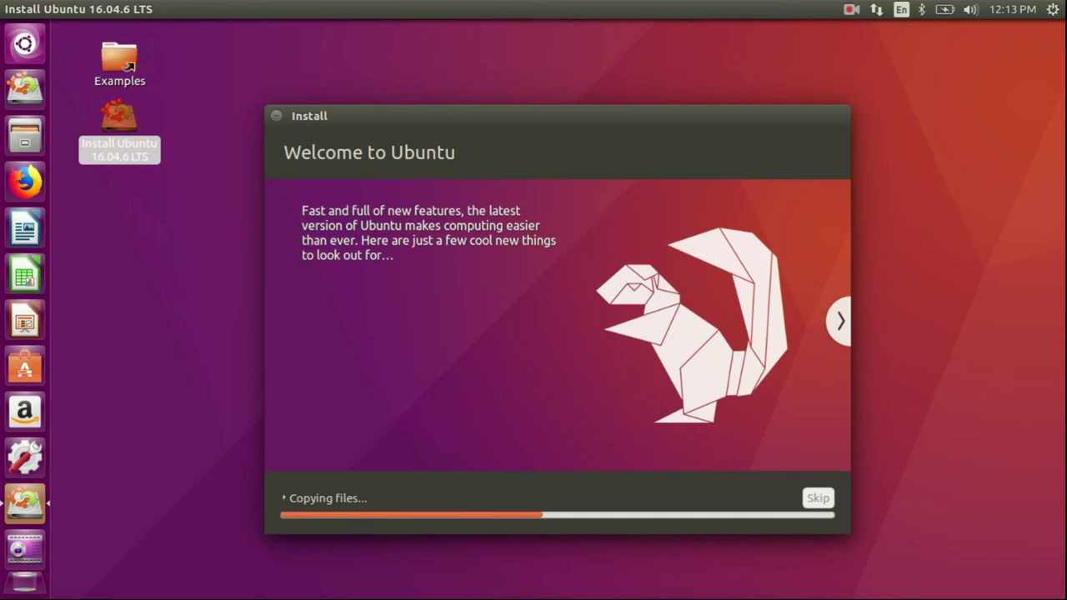
- Page through the installer slideshow to the Help and support slide while files copy
click(841, 321)
click(840, 321)
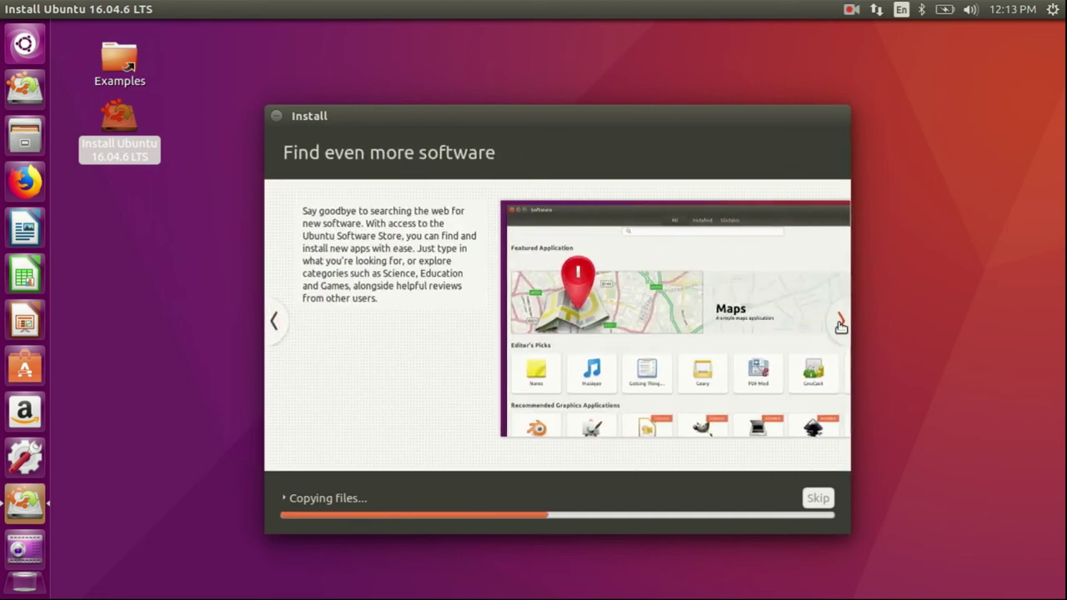
click(840, 322)
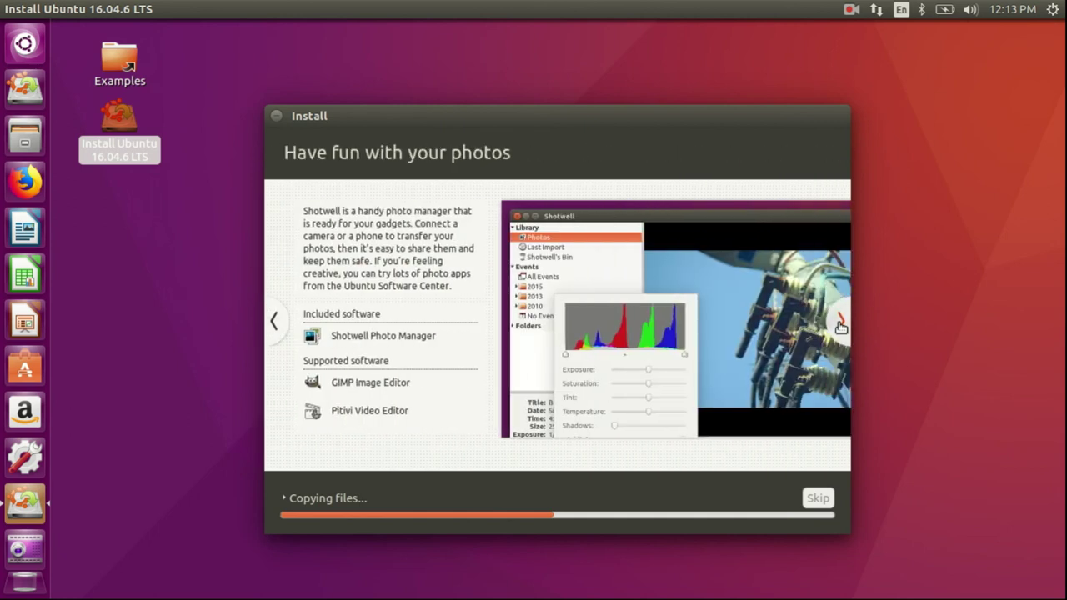
click(841, 323)
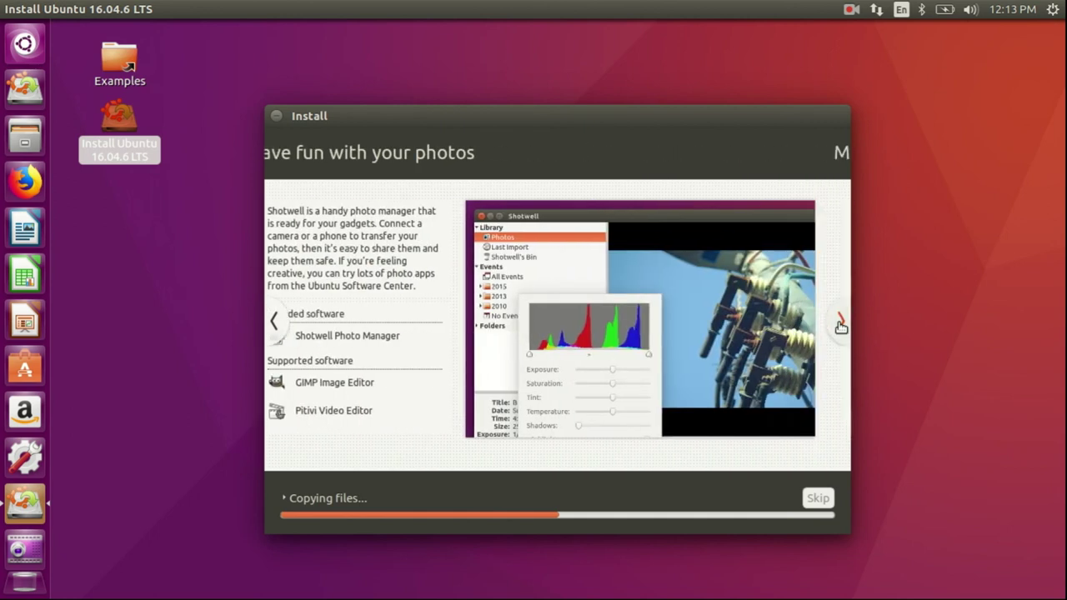
click(841, 324)
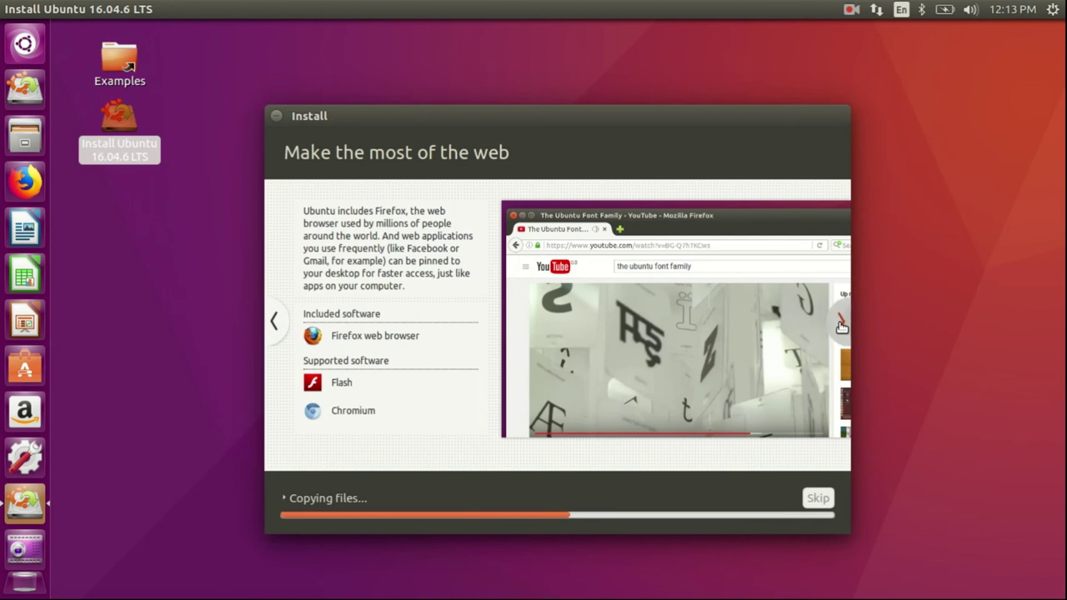
click(841, 324)
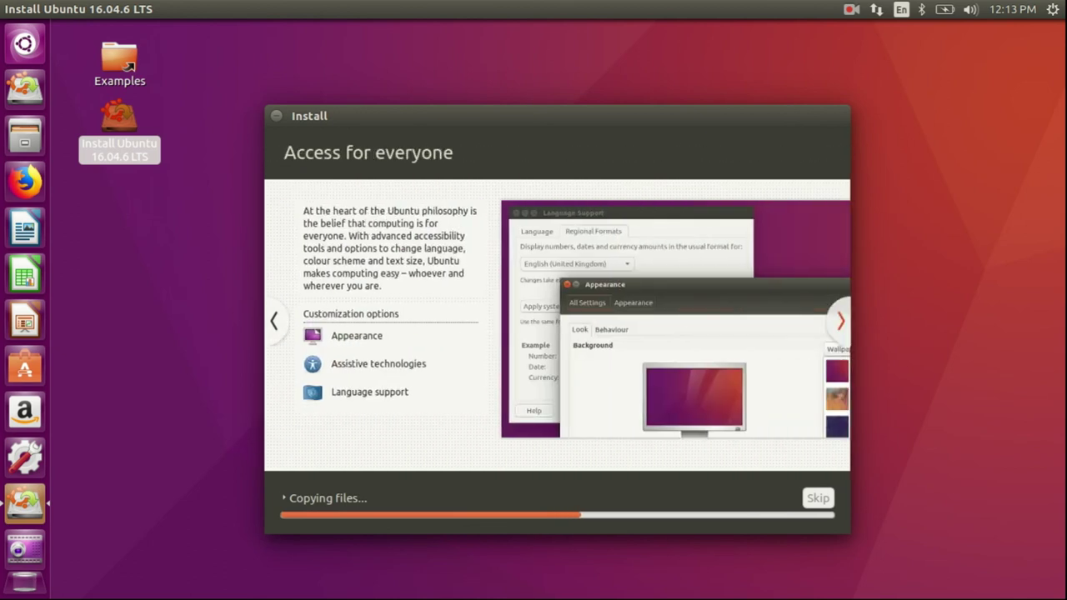
click(841, 324)
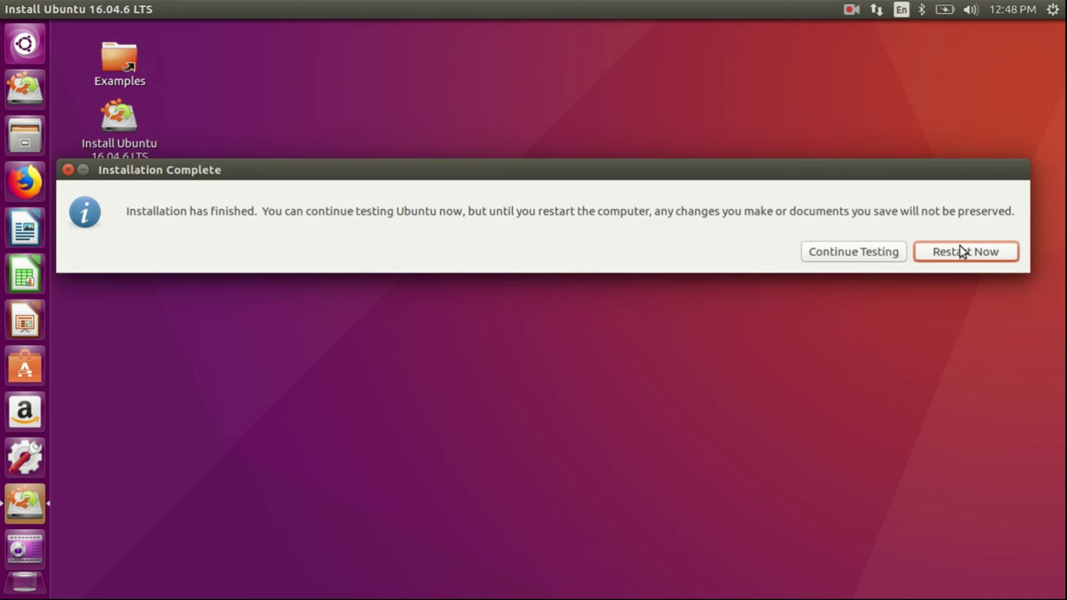
- Restart the computer into the GRUB menu listing Ubuntu and Windows 7
click(837, 259)
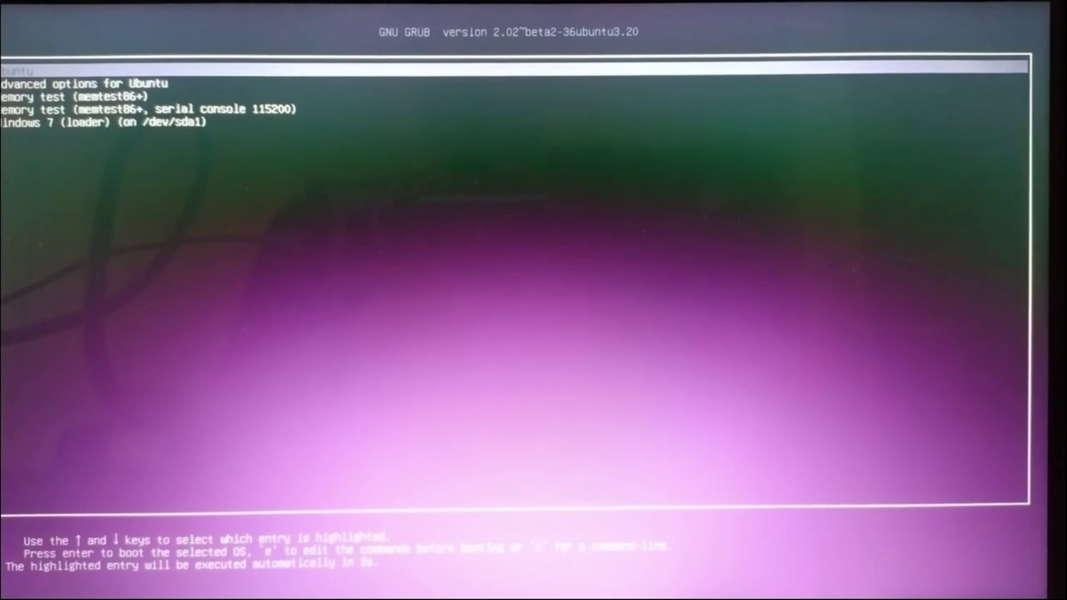
key(Down)
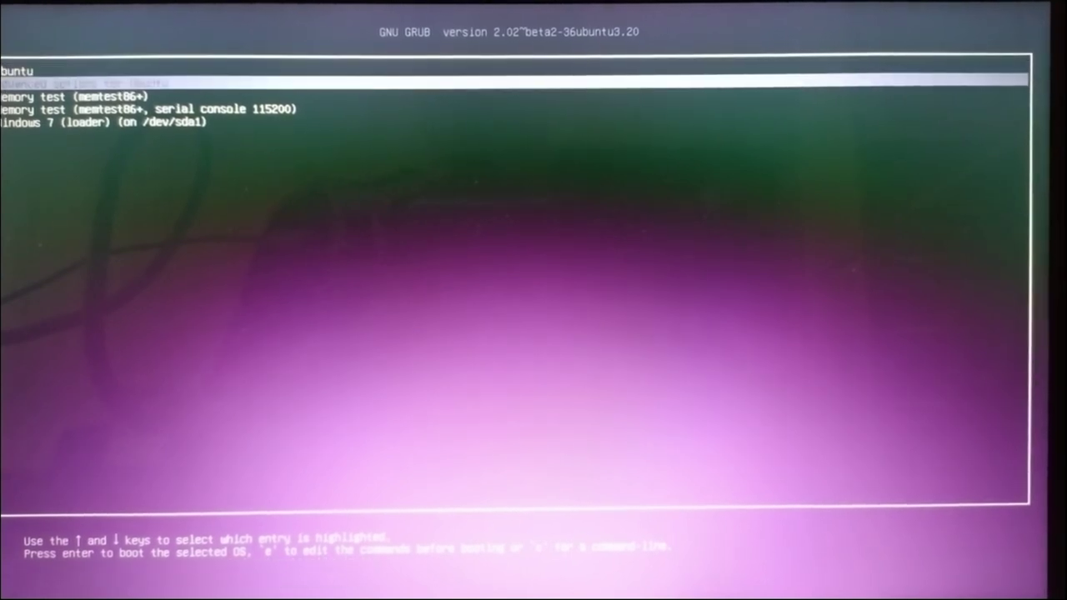
key(Down)
key(Down)
key(Down)
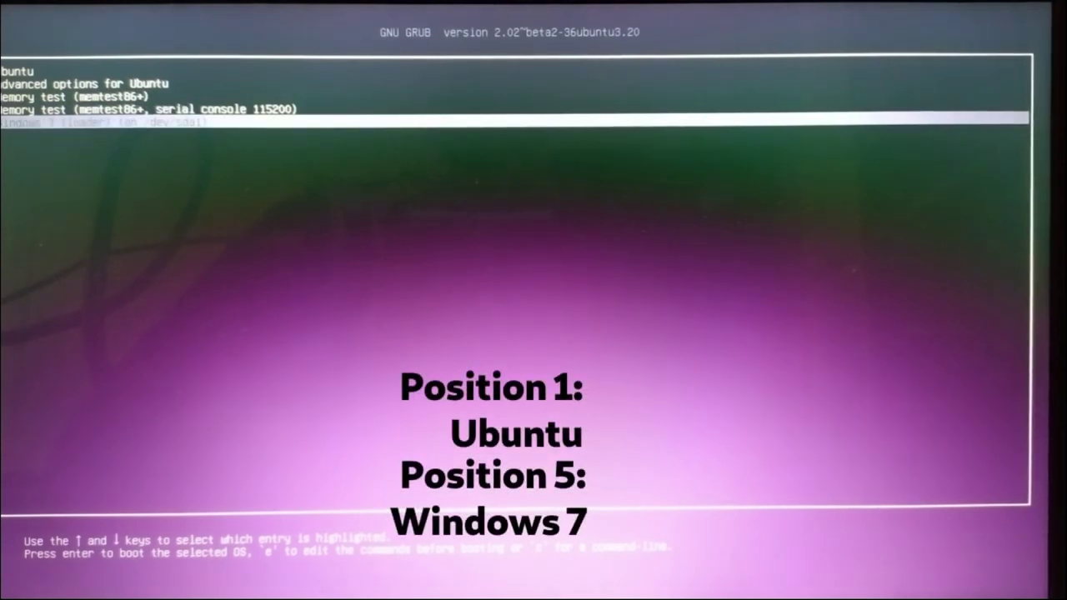
key(Up)
key(Up)
key(Up)
key(Up)
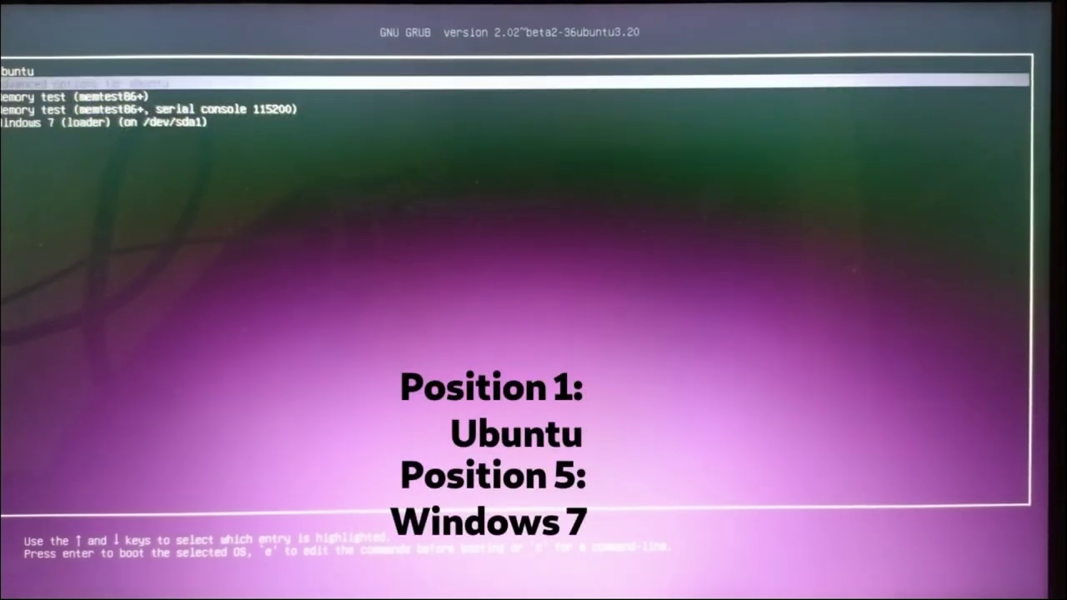